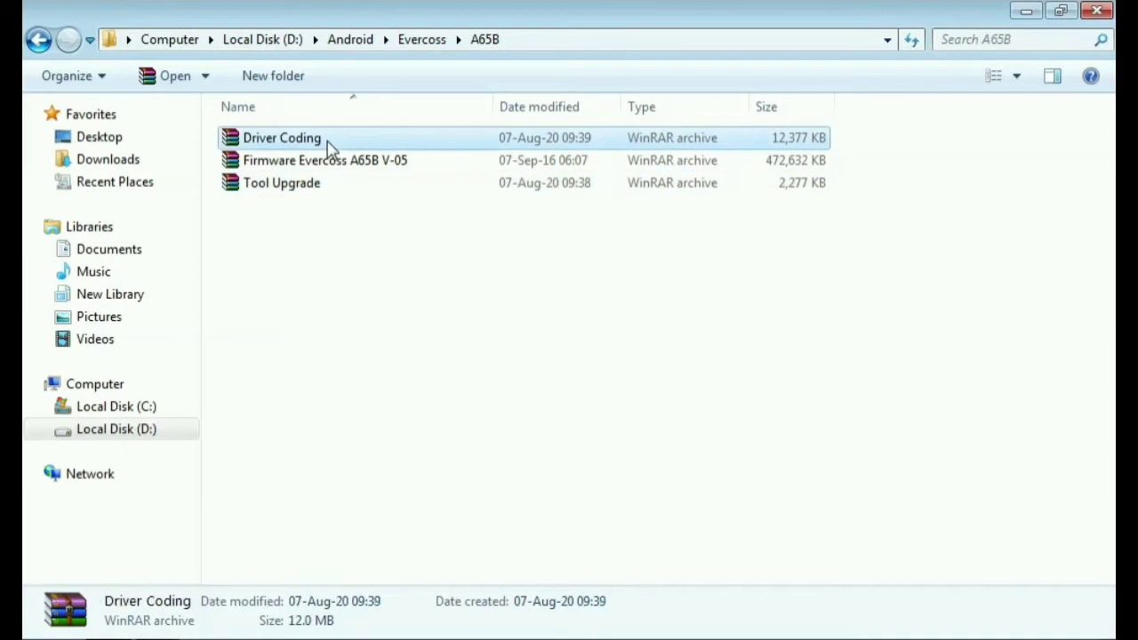
Extract the Driver Coding archive into the A65B folder and launch the dpinst application from its x86 folder.
right_click(329, 147)
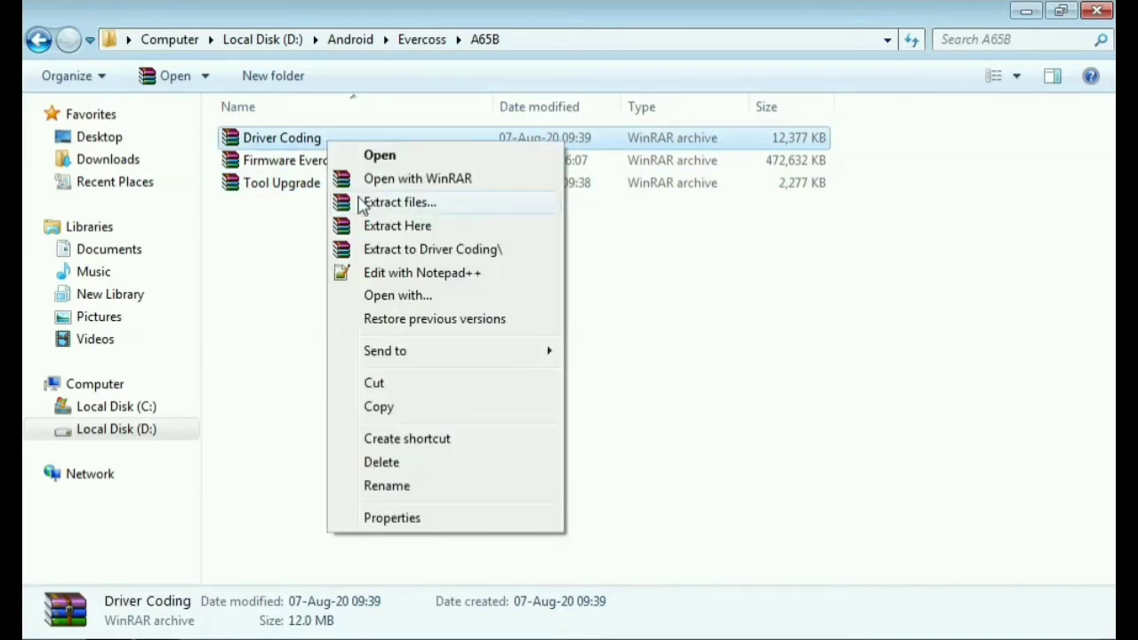
left_click(389, 230)
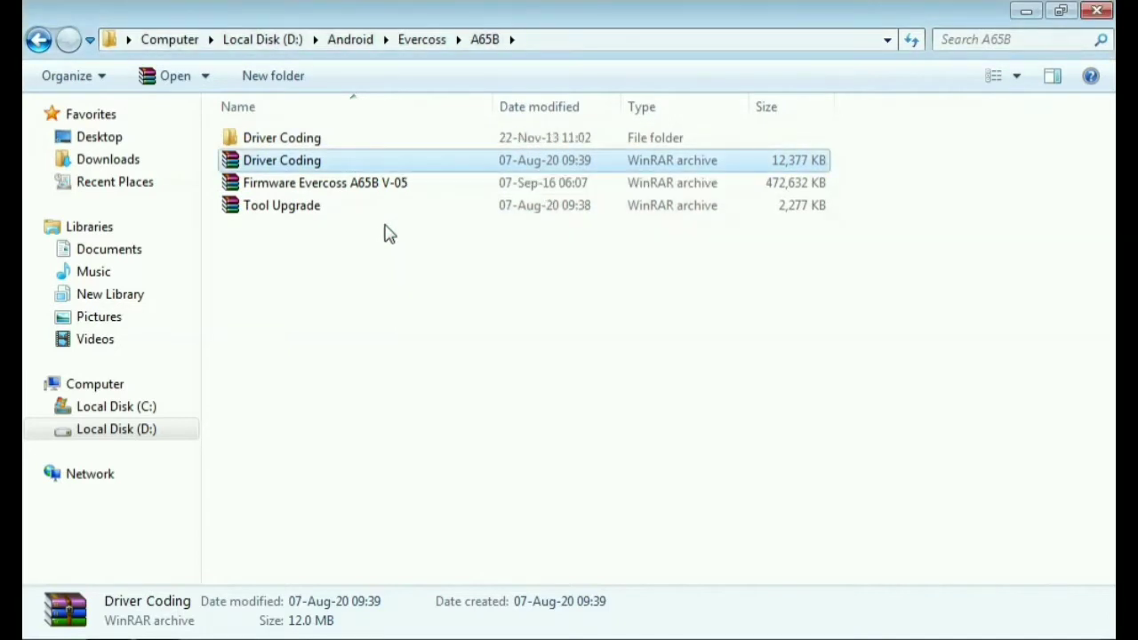
left_click(341, 148)
double_click(382, 143)
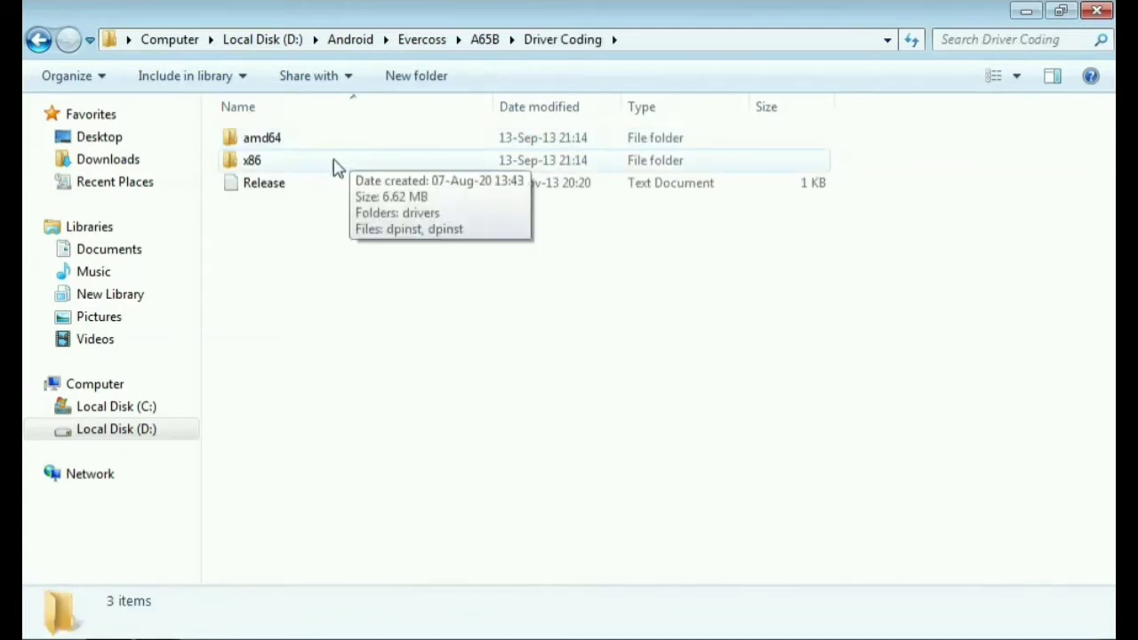
double_click(297, 169)
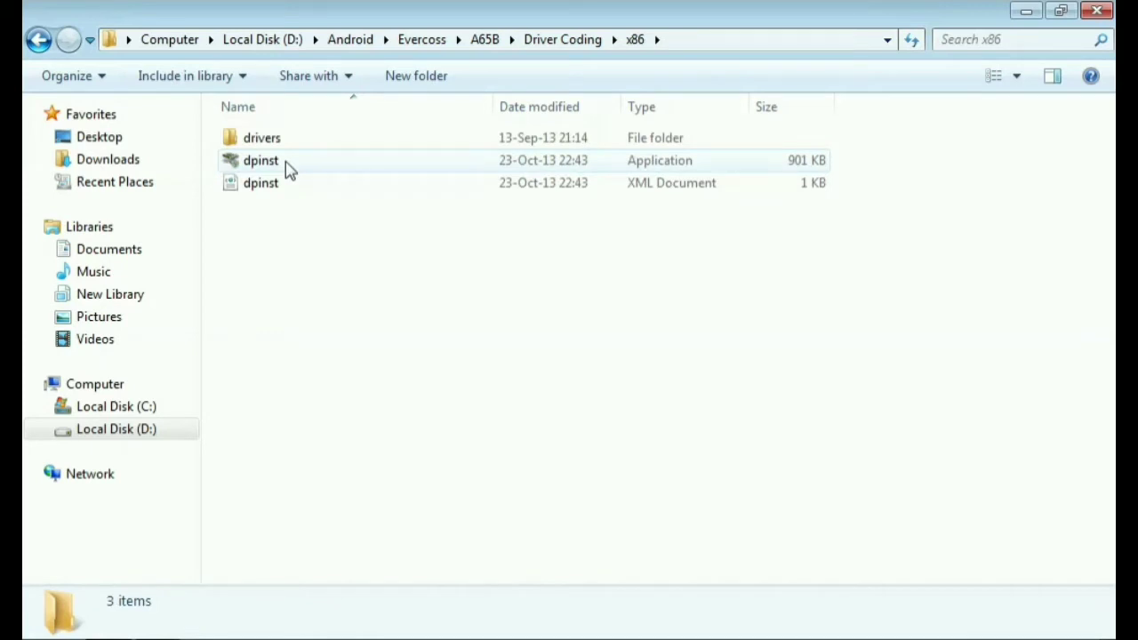
double_click(289, 171)
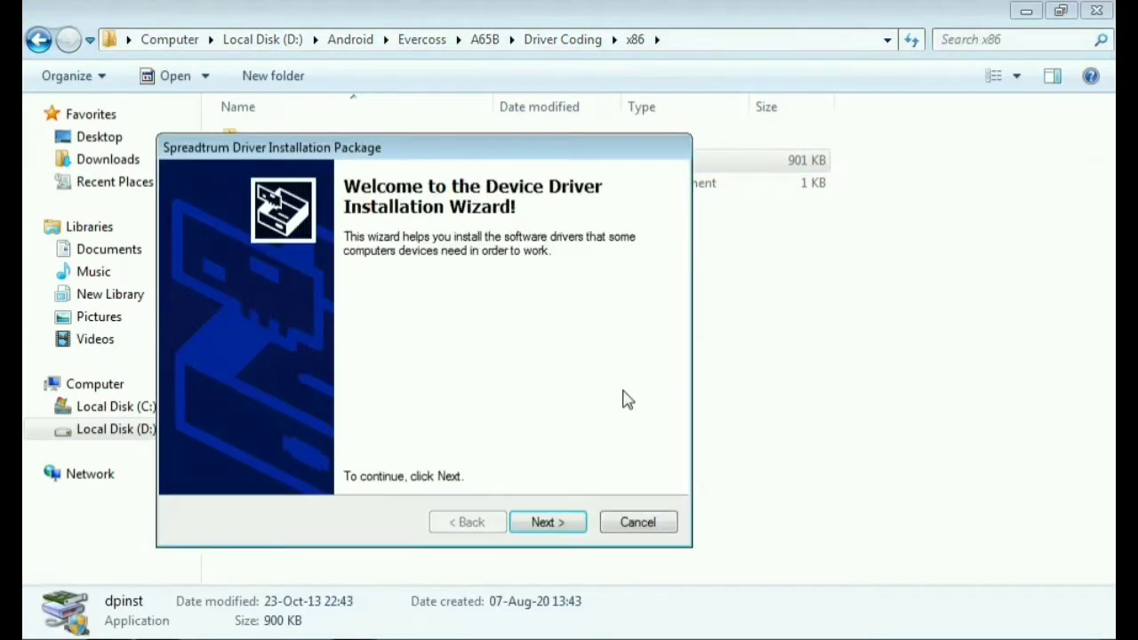
Install the Spreadtrum drivers, allowing each unverified driver to install anyway, and finish the installation wizard.
left_click(545, 523)
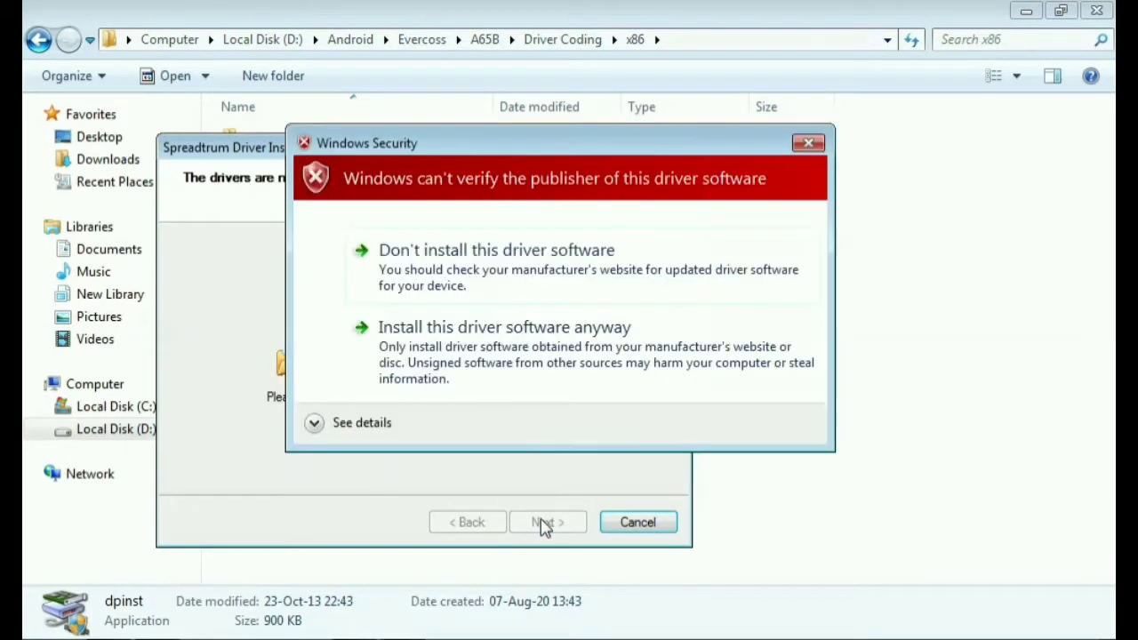
left_click(573, 363)
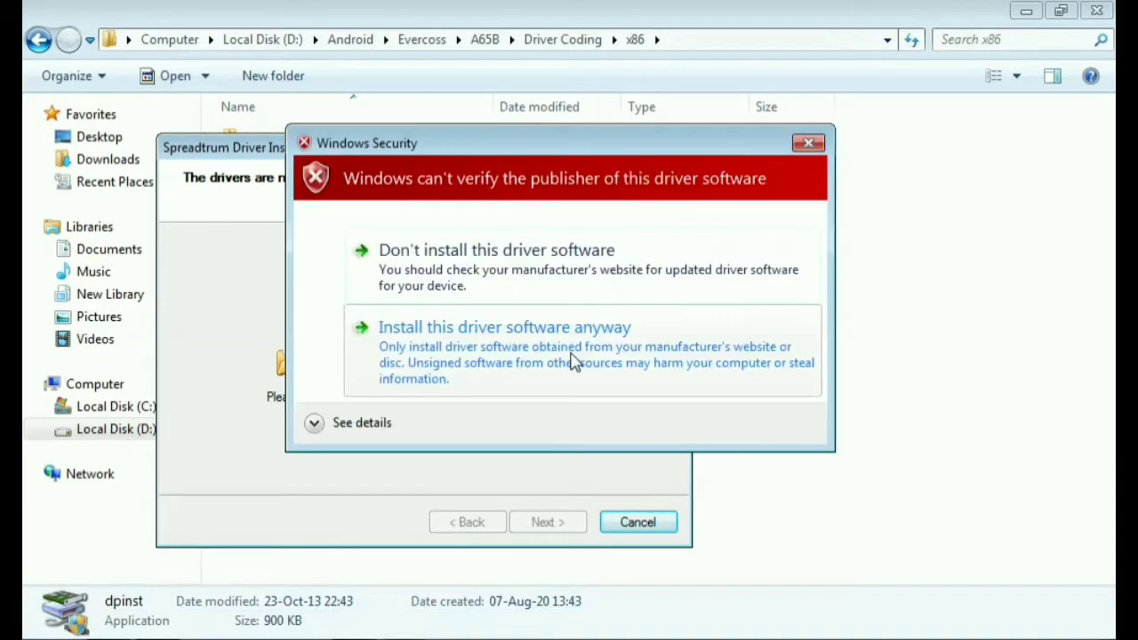
left_click(573, 363)
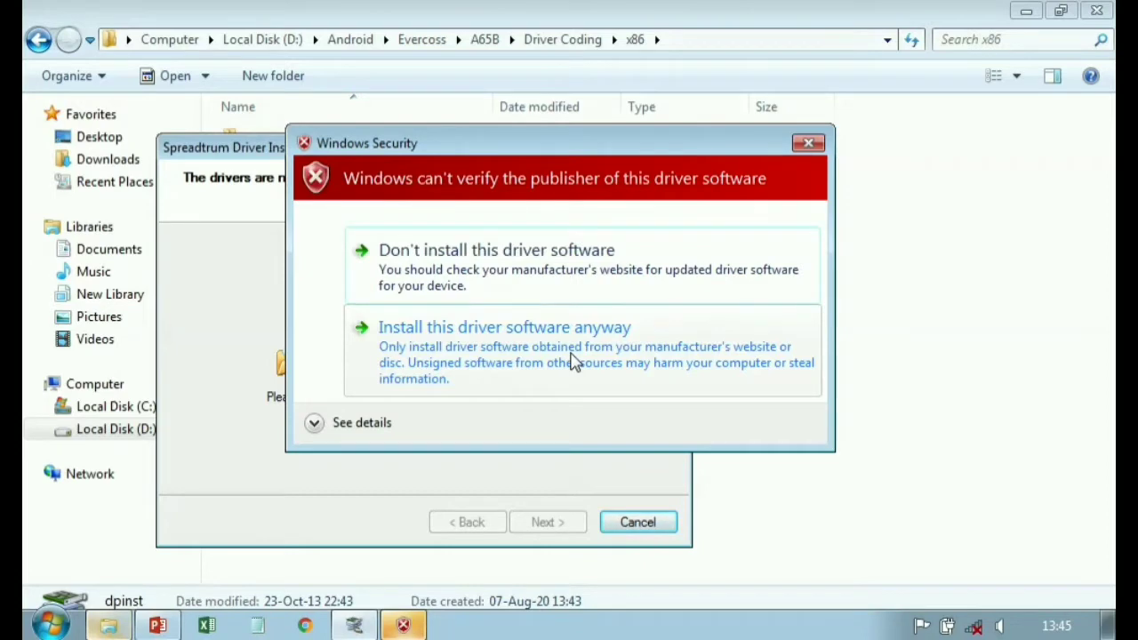
left_click(574, 363)
left_click(573, 363)
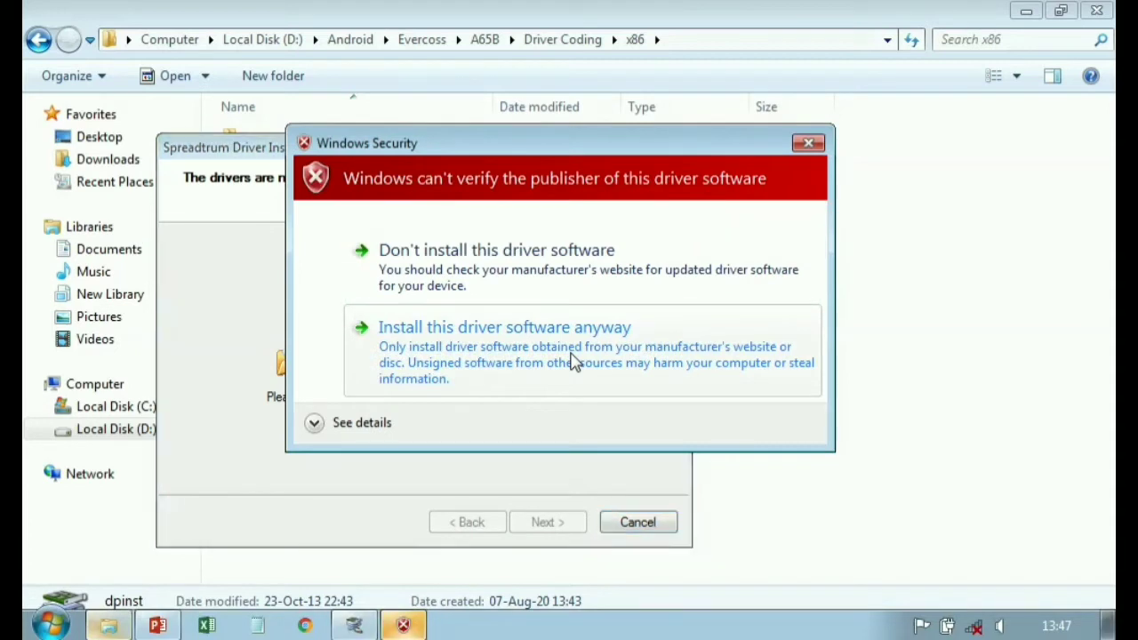
left_click(573, 363)
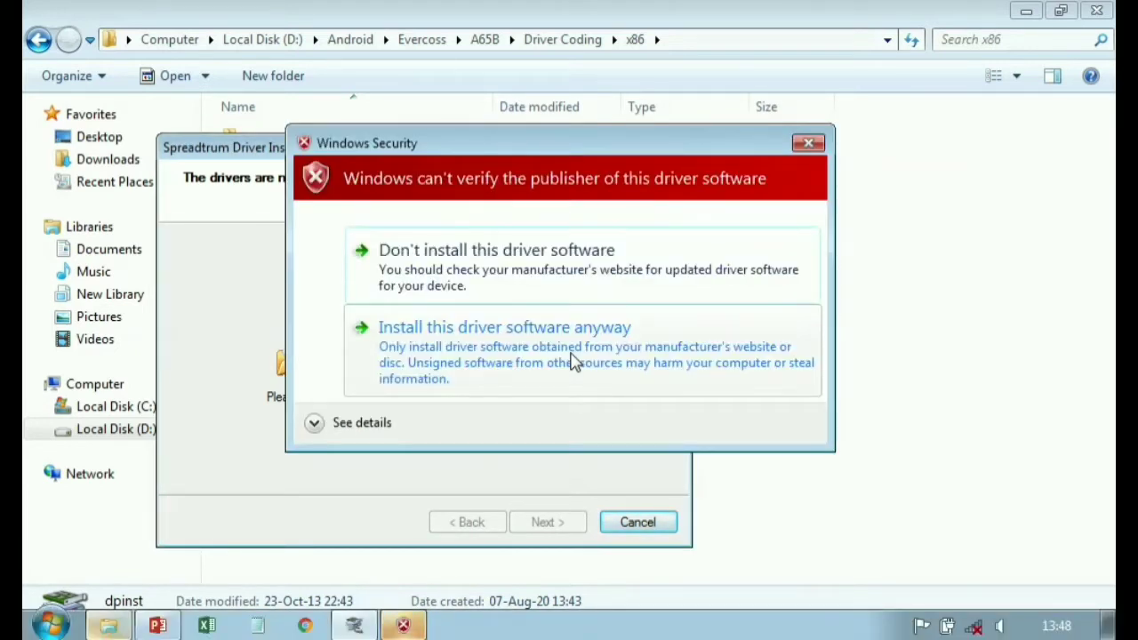
left_click(574, 363)
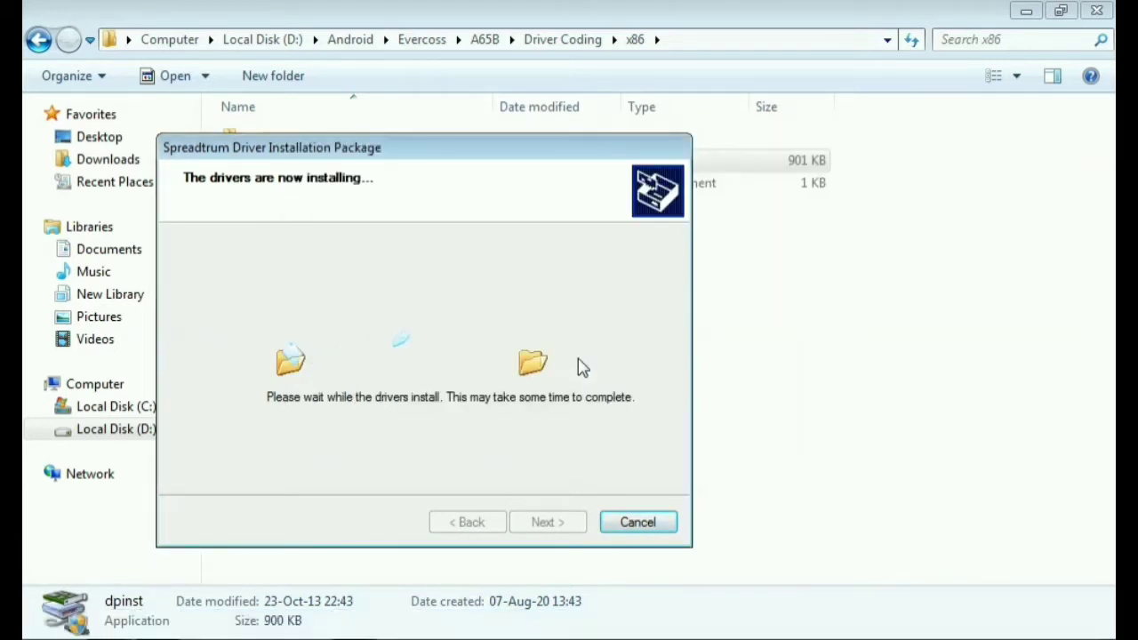
left_click(583, 367)
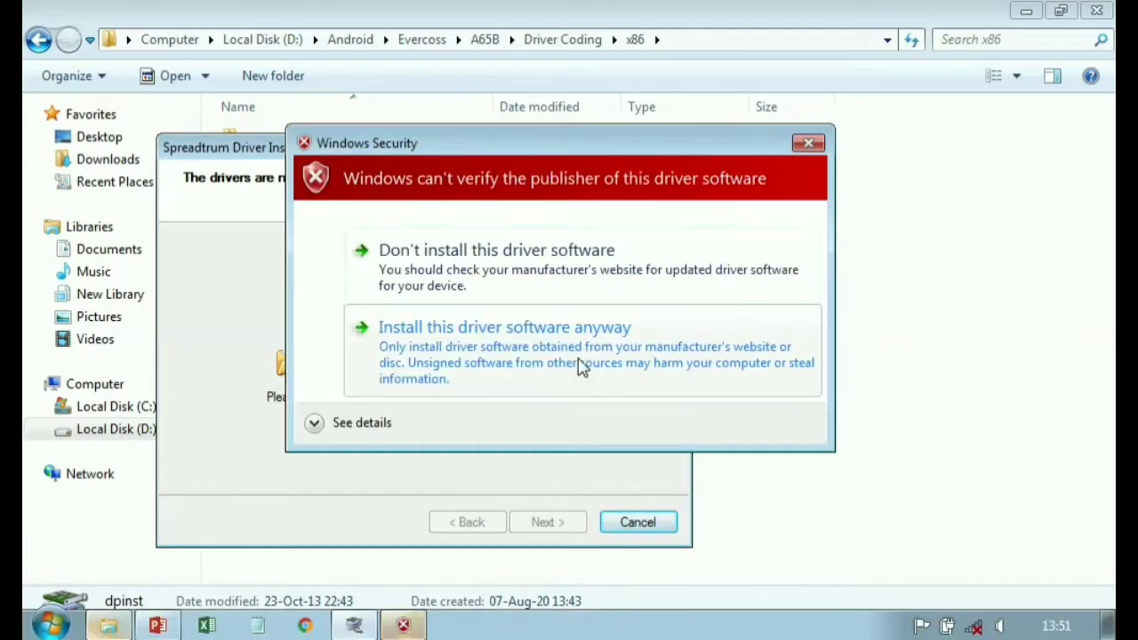
left_click(583, 367)
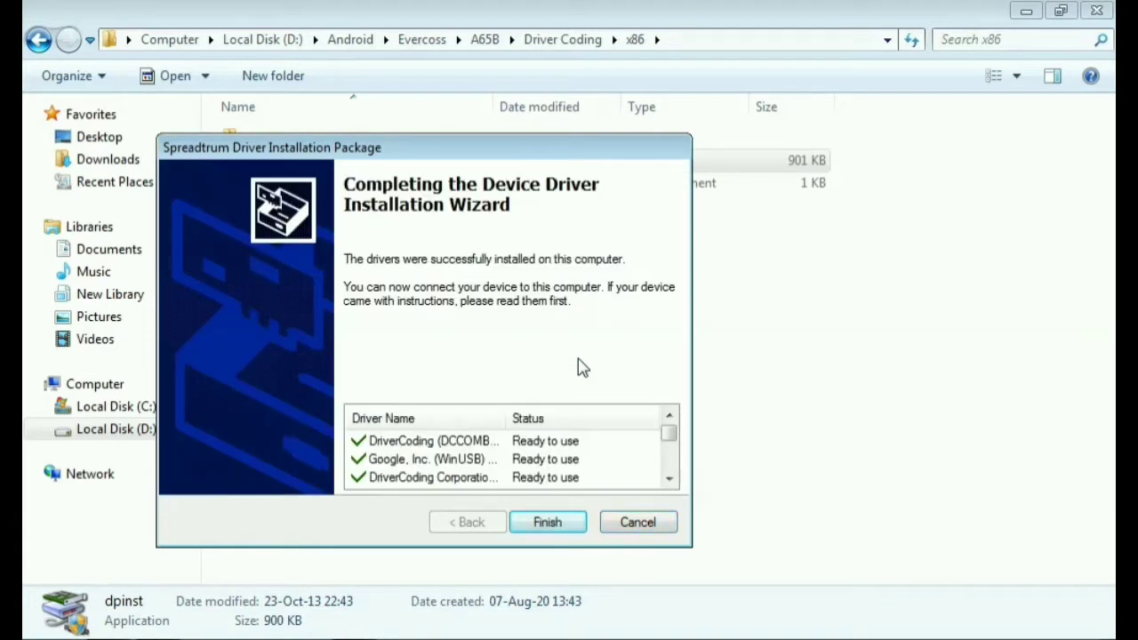
scroll(586, 455, "down", 2)
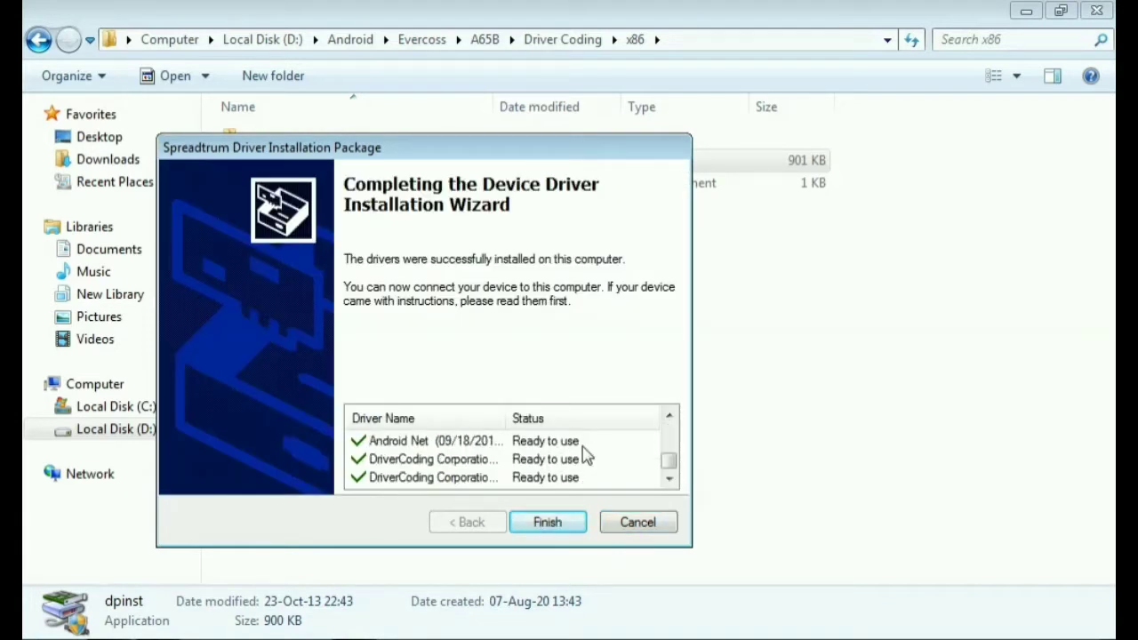
left_click(565, 527)
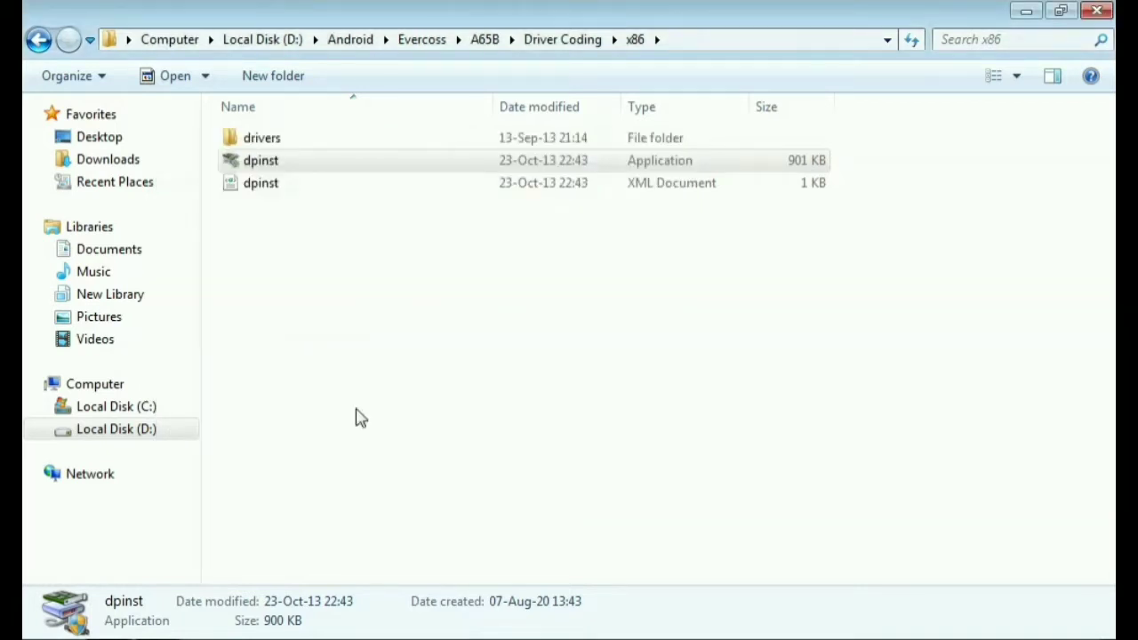
Return to the A65B folder and extract the Firmware Evercoss A65B V-05 archive there.
left_click(476, 49)
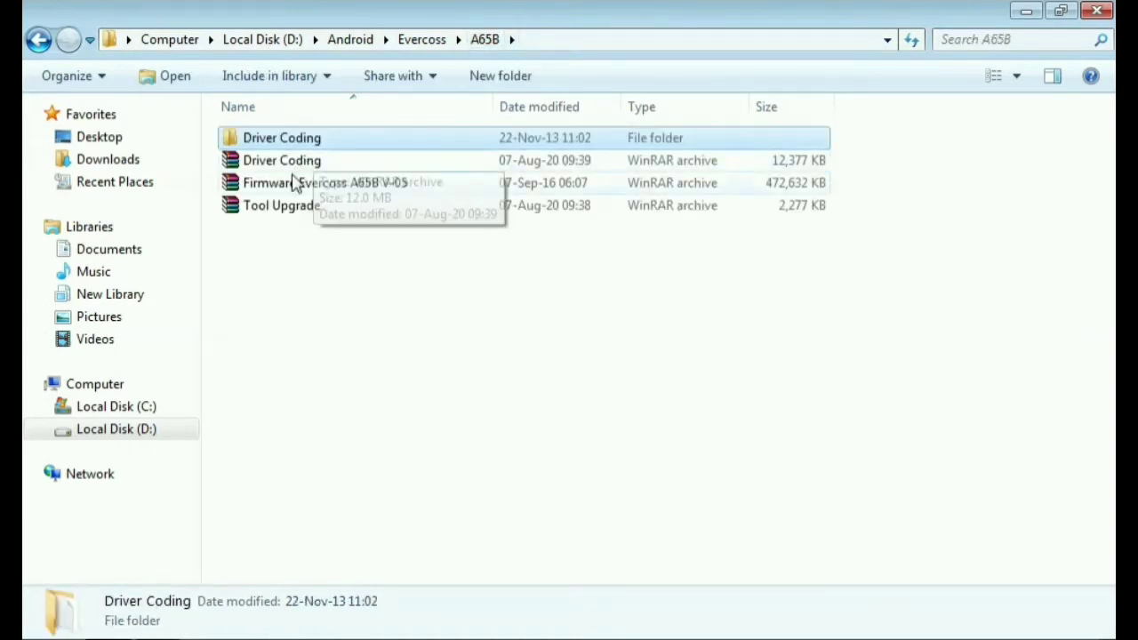
left_click(296, 186)
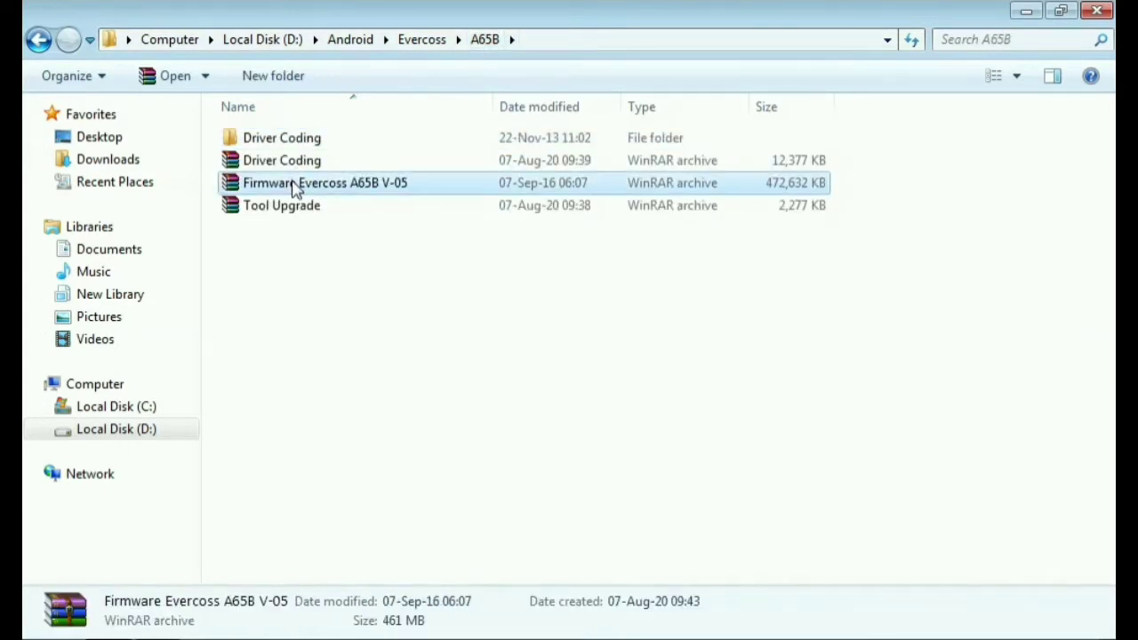
right_click(296, 188)
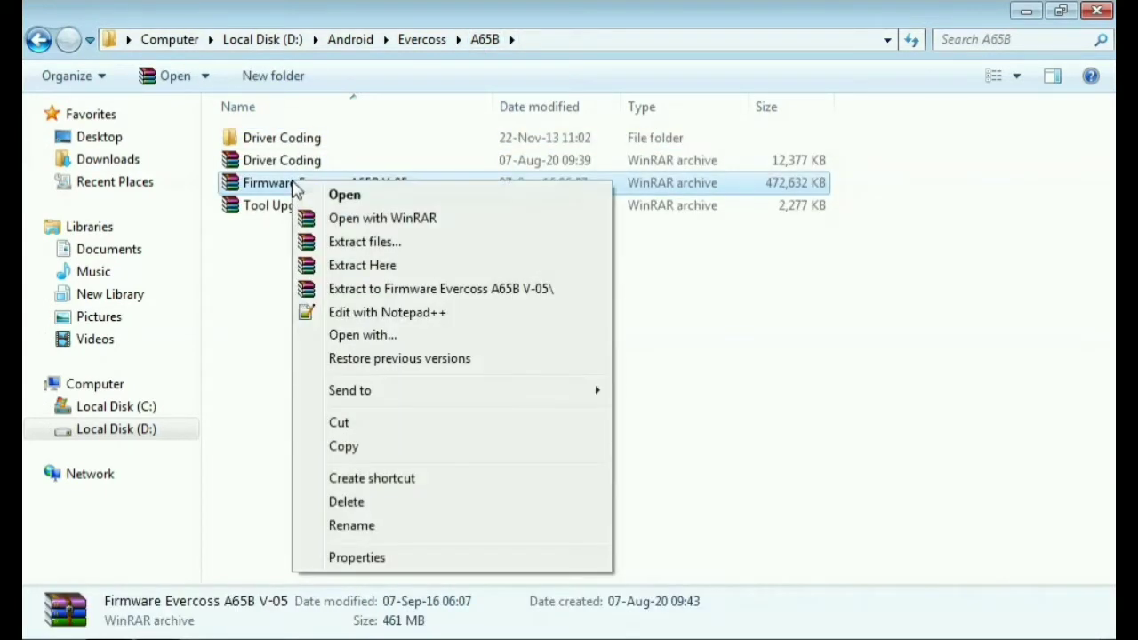
left_click(359, 267)
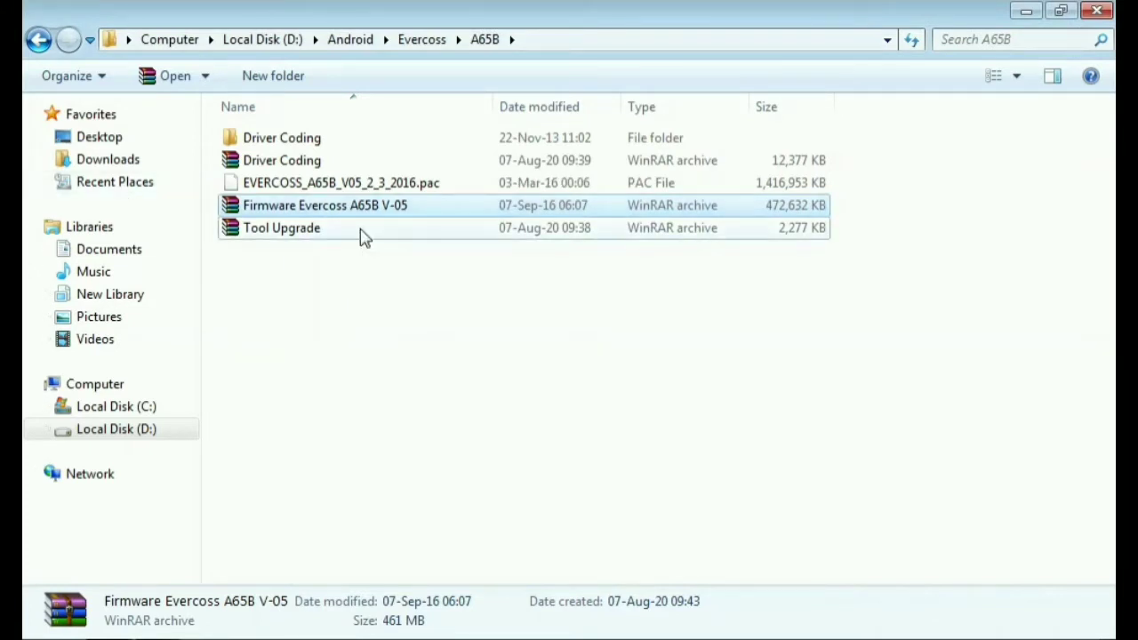
Extract the Tool Upgrade archive into the A65B folder.
left_click(364, 234)
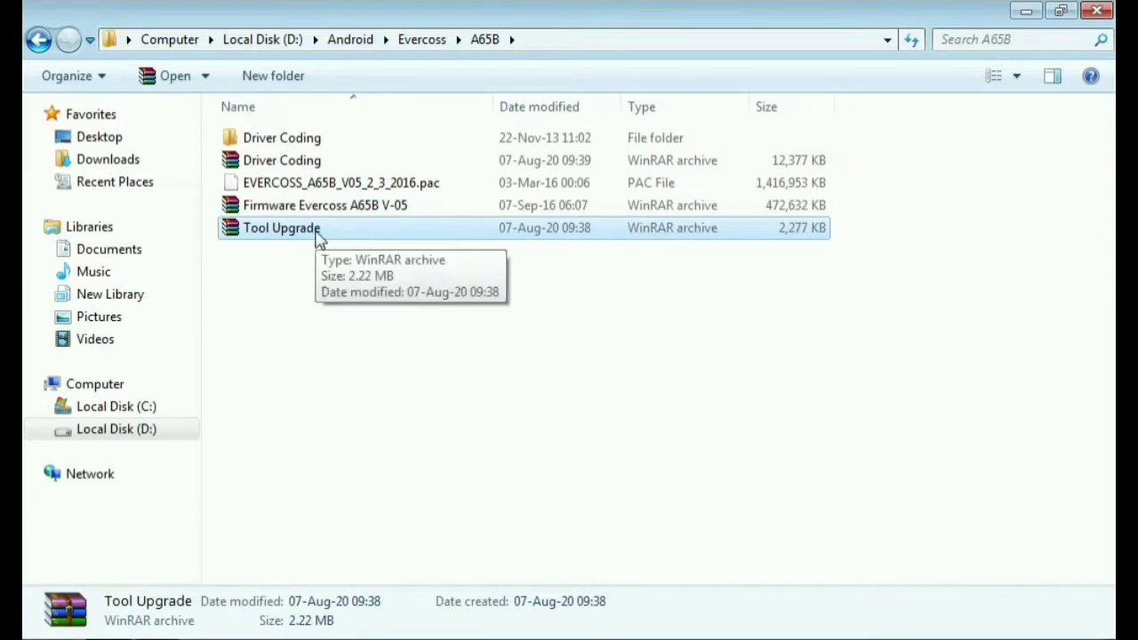
right_click(319, 240)
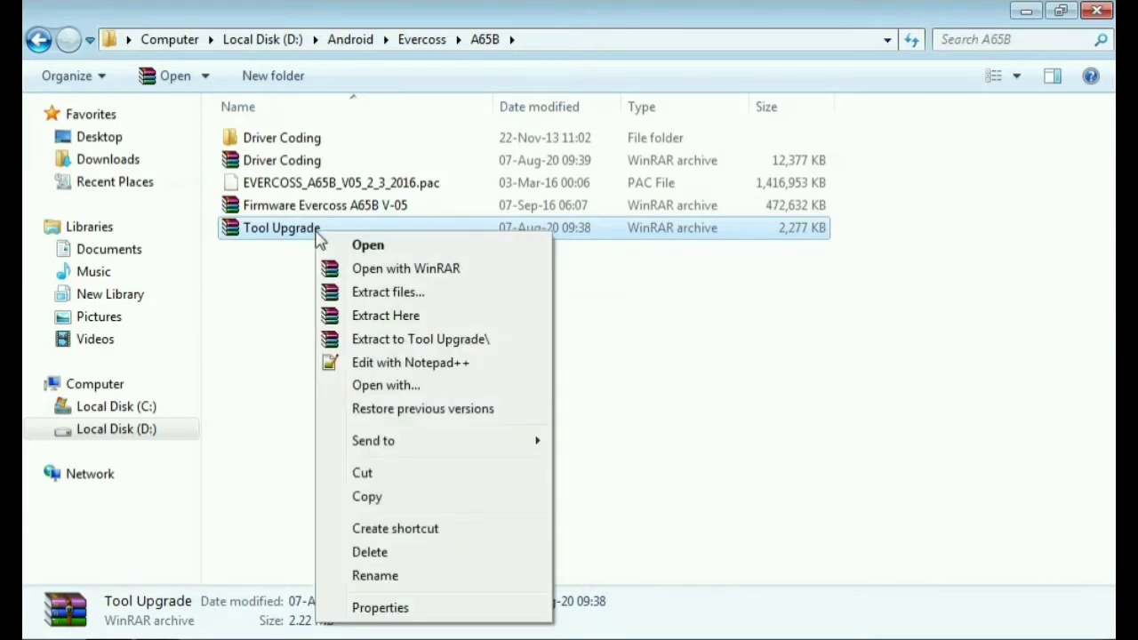
left_click(385, 320)
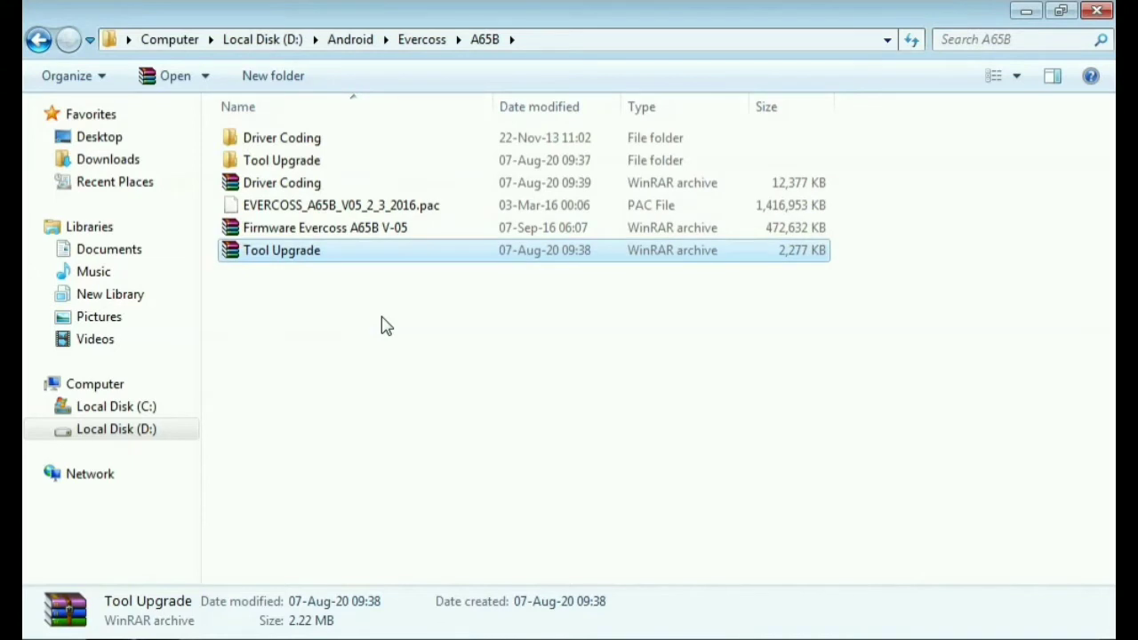
left_click(279, 355)
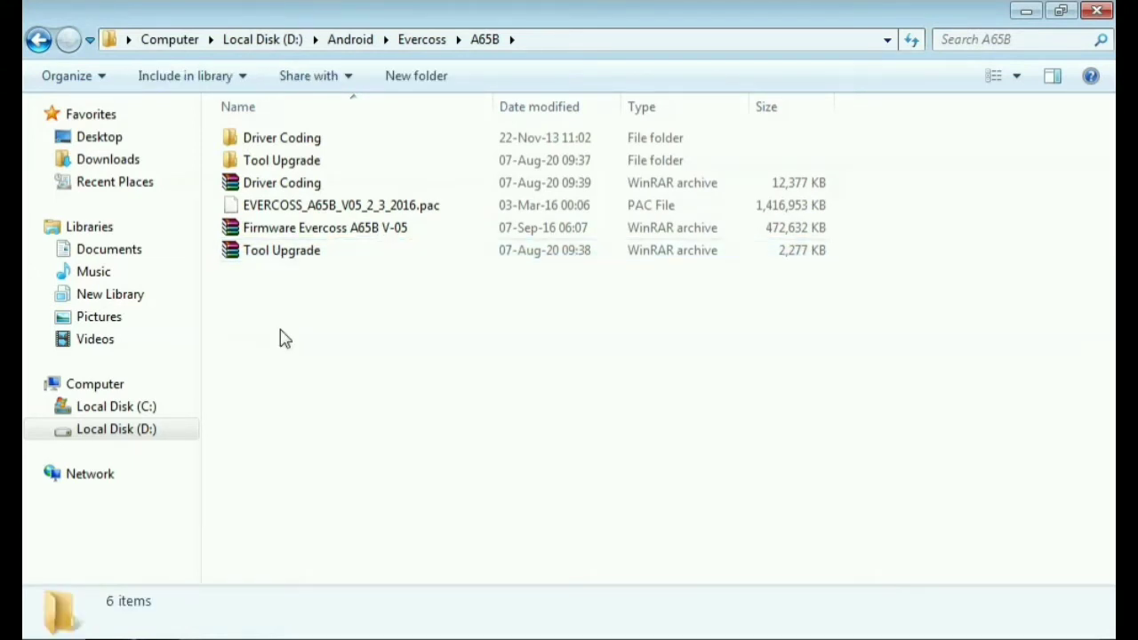
Launch the UpgradeDownload application from the Bin folder of UPGRADEDOWNLOAD_R2.9.9015 inside Tool Upgrade.
left_click(291, 169)
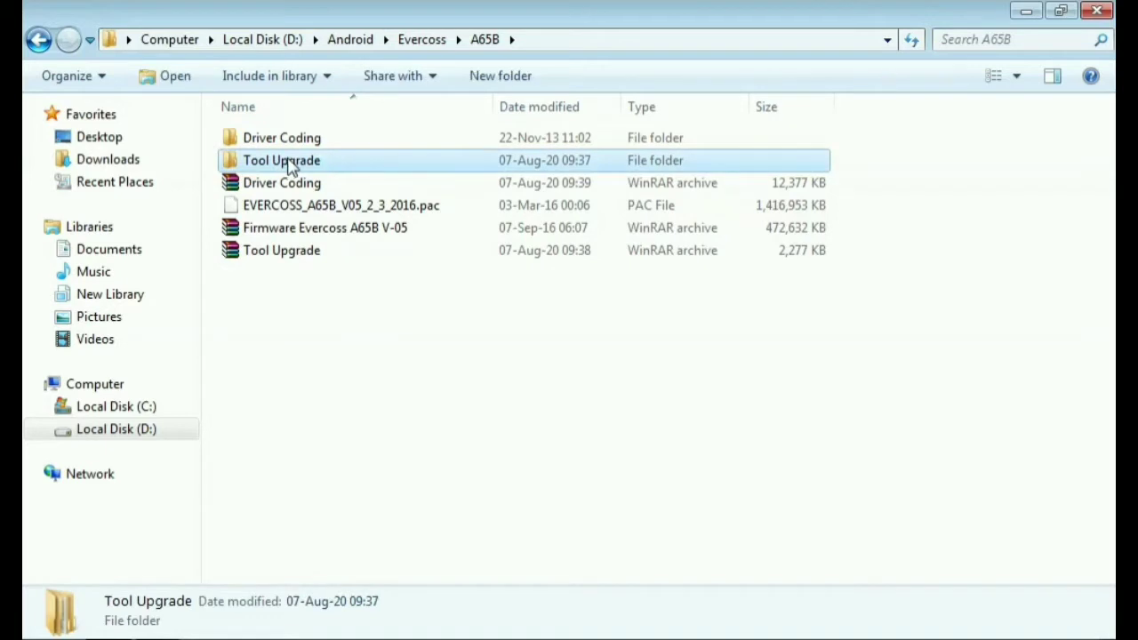
double_click(344, 168)
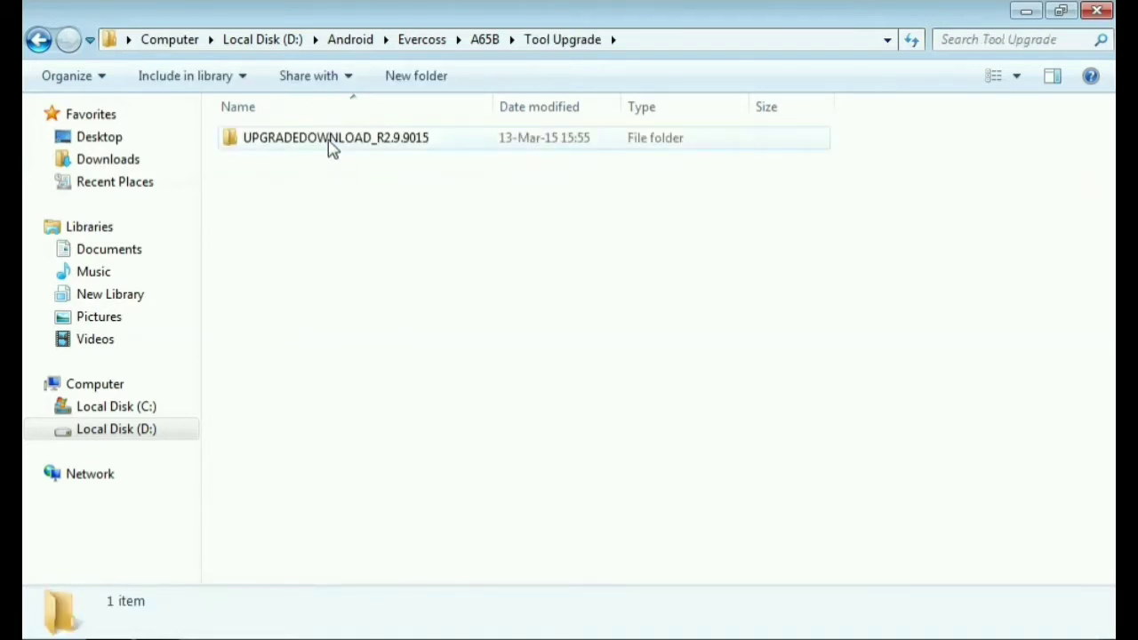
double_click(332, 142)
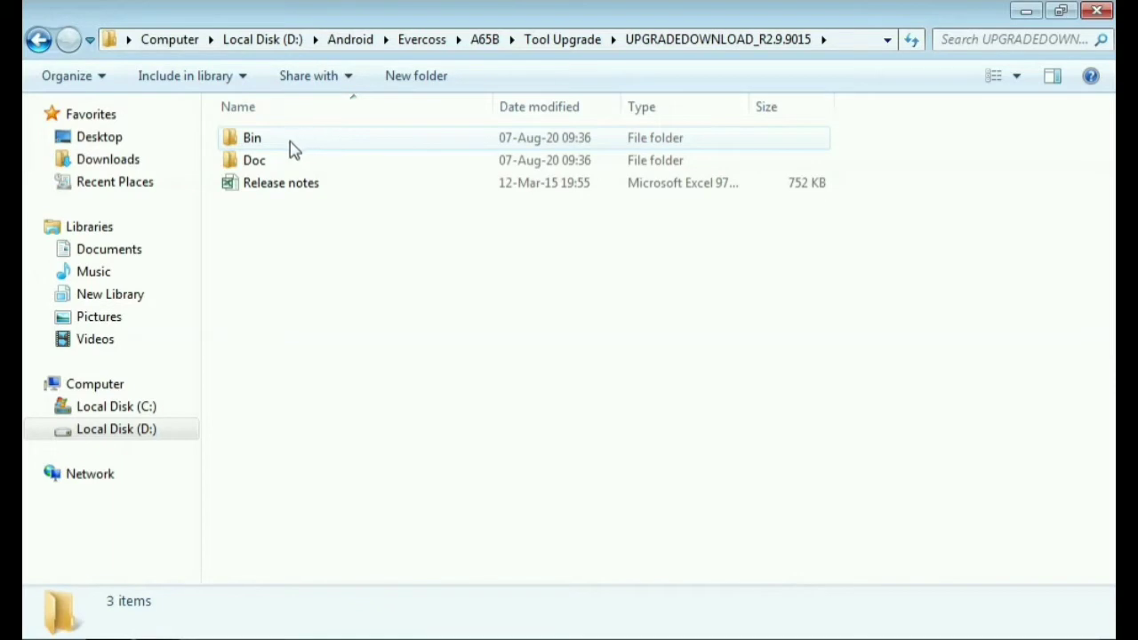
double_click(288, 145)
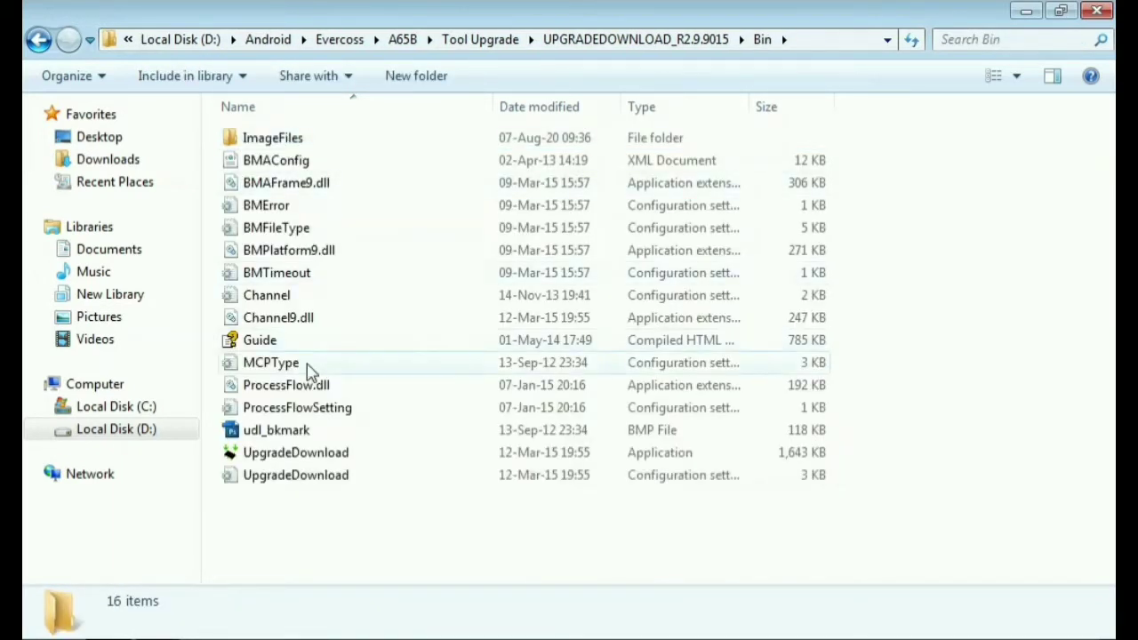
double_click(314, 460)
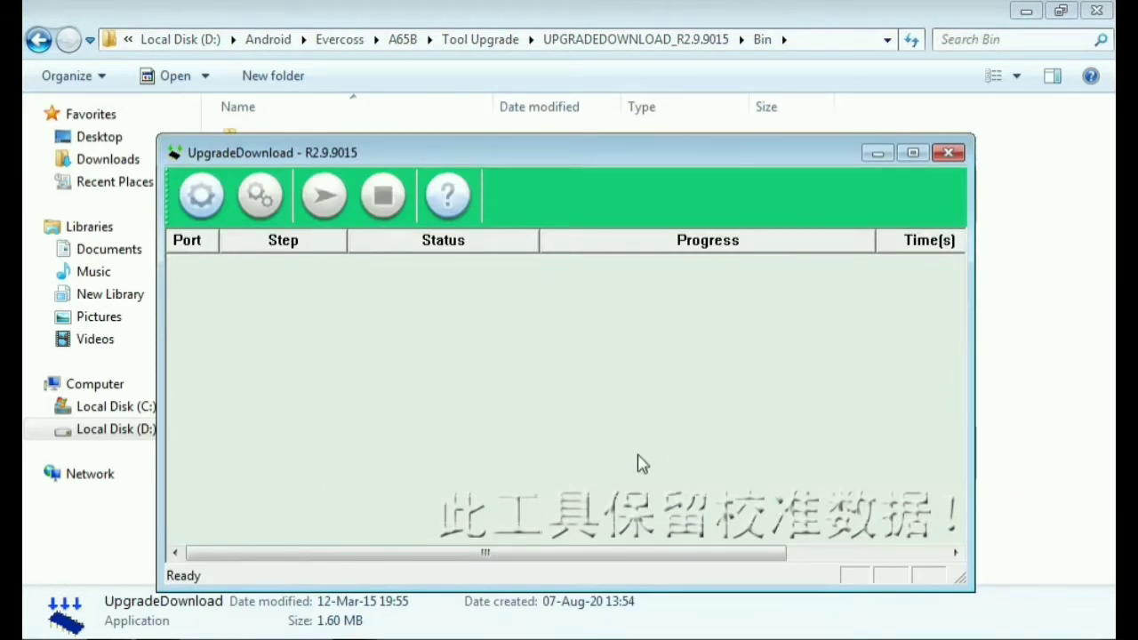
Load the firmware packet EVERCOSS_A65B_V05_2_3_2016.pac from the A65B folder into UpgradeDownload.
left_click(202, 203)
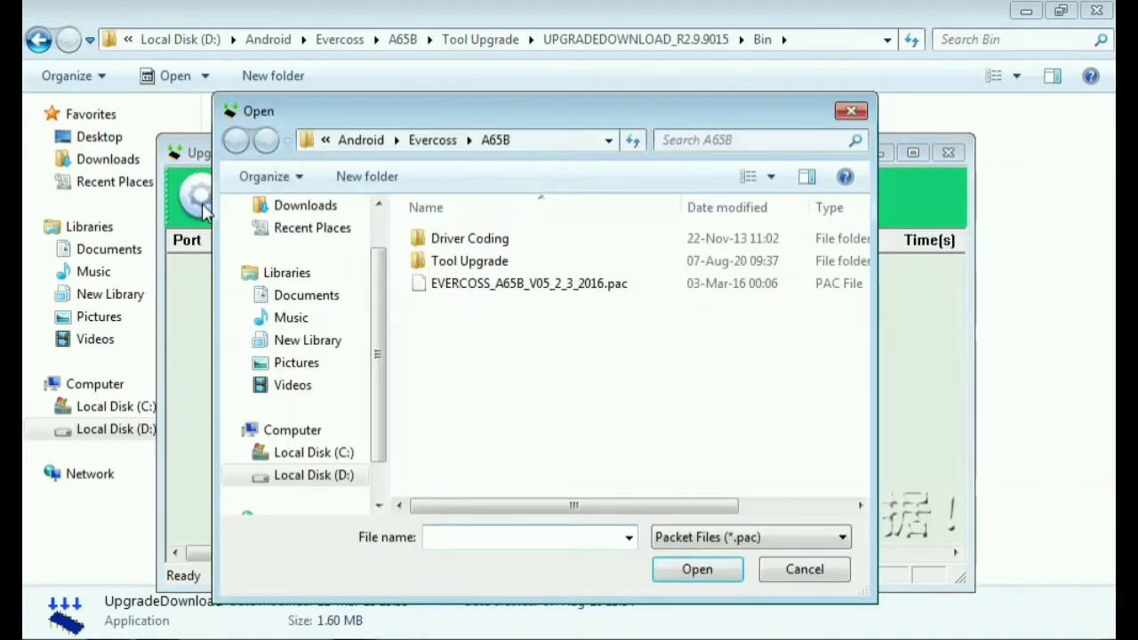
double_click(513, 284)
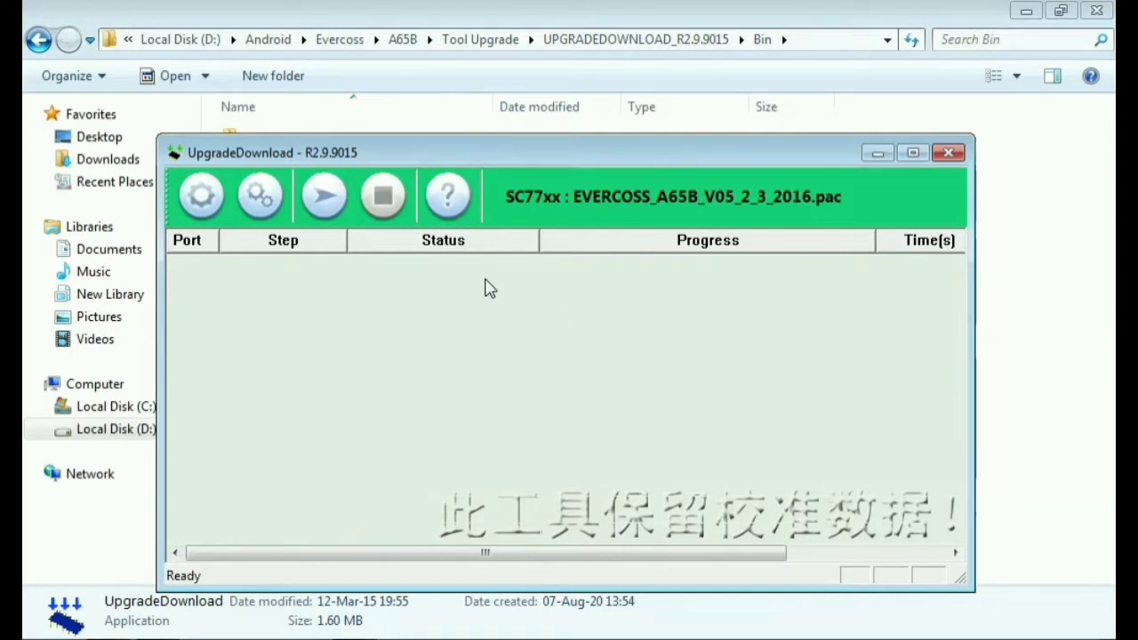
Try to download the loaded firmware to the phone, dismissing the driver notification, and stop the download.
left_click(324, 199)
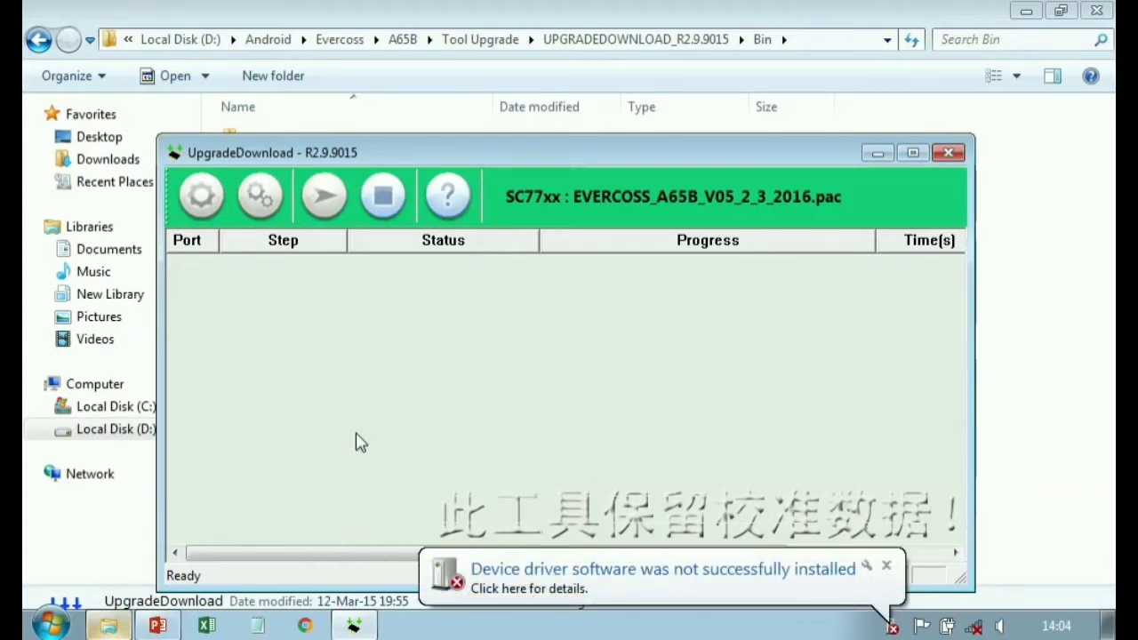
left_click(887, 569)
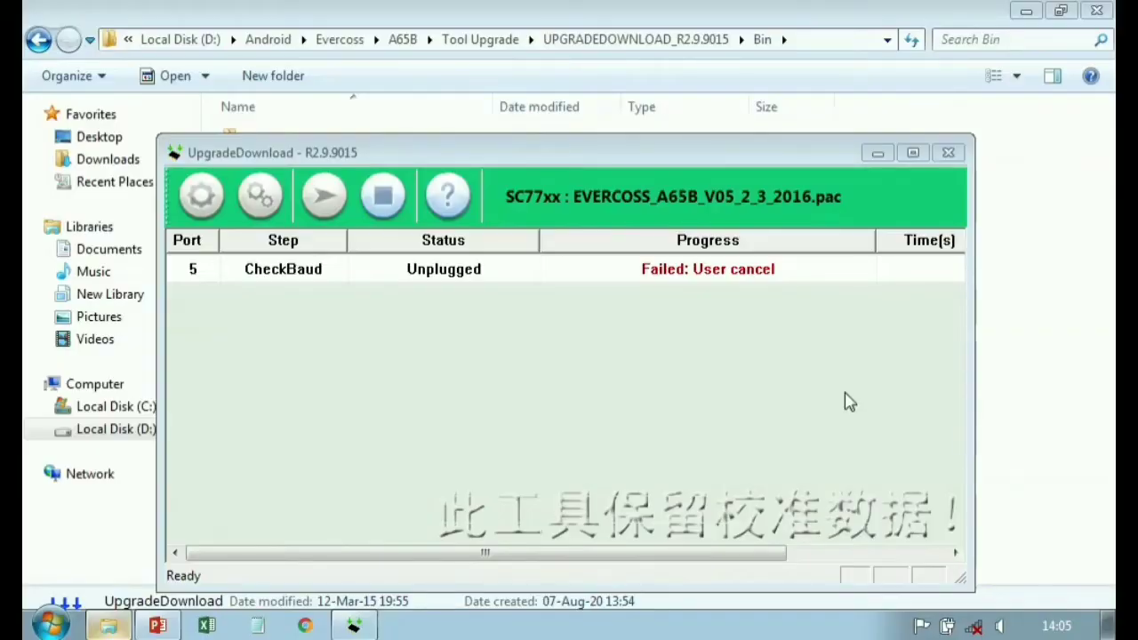
left_click(319, 198)
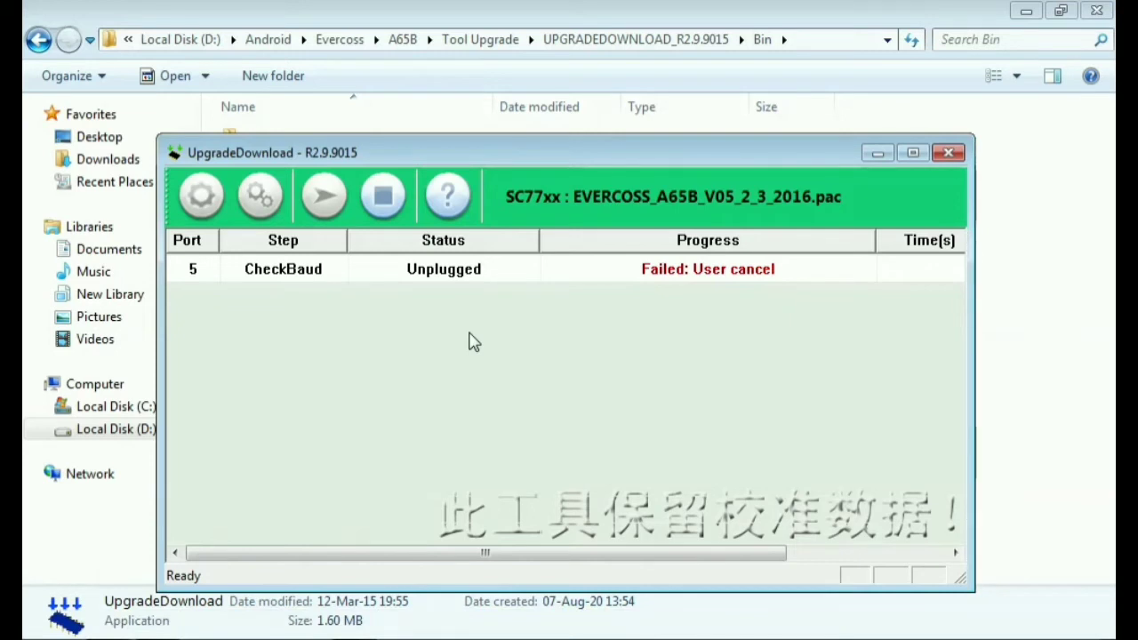
left_click(391, 208)
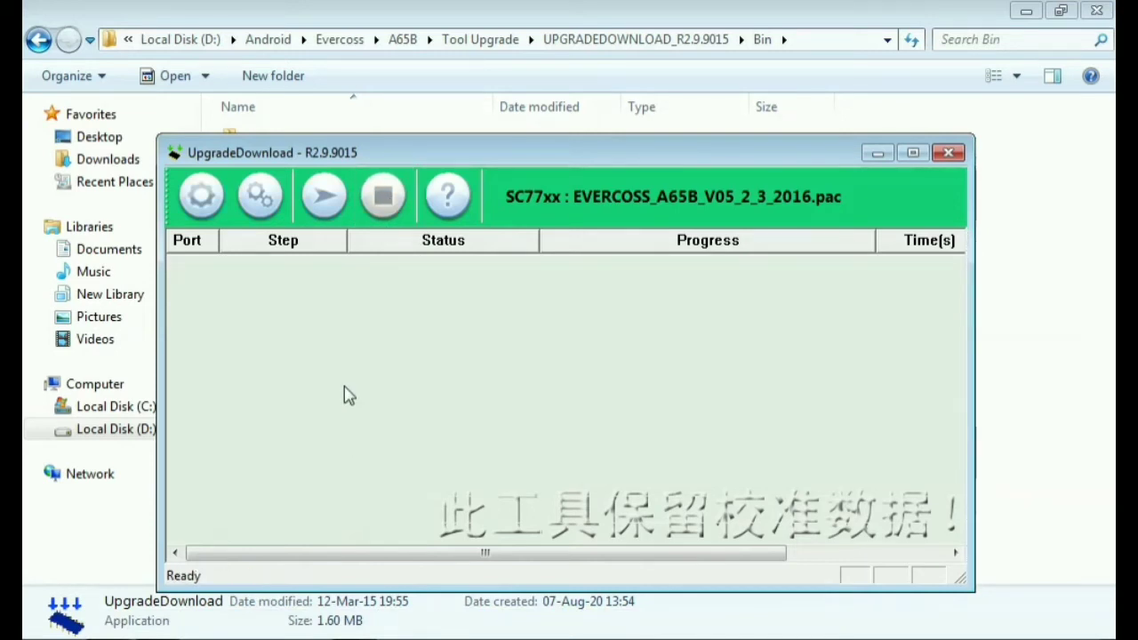
Set the baud rate to 921600 in the download settings, save it, and recheck the settings.
left_click(260, 196)
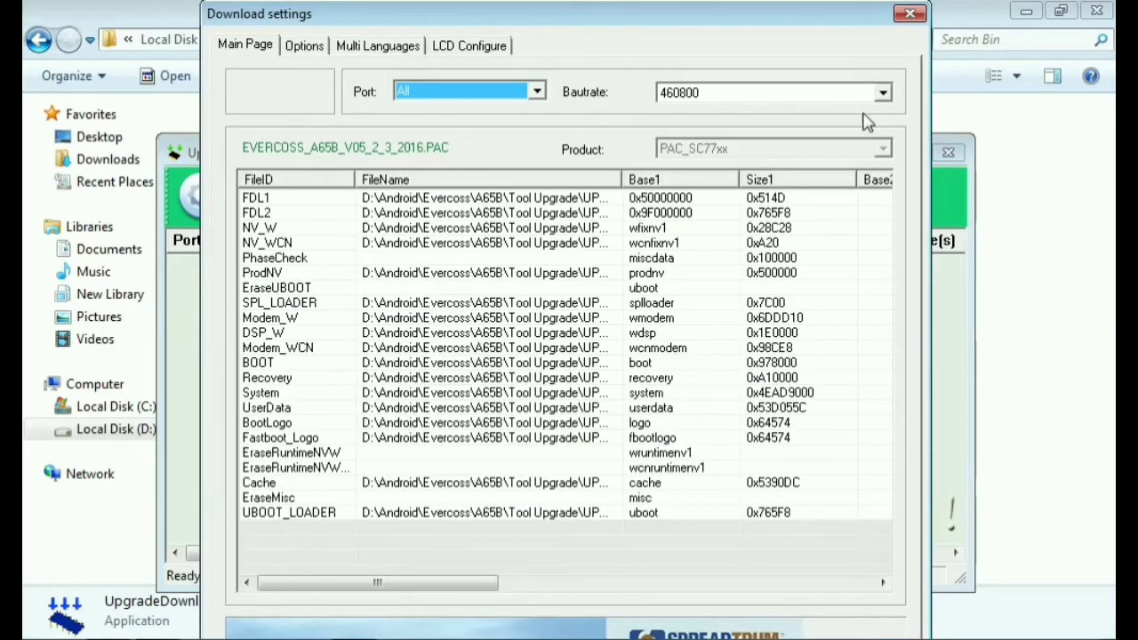
left_click(883, 94)
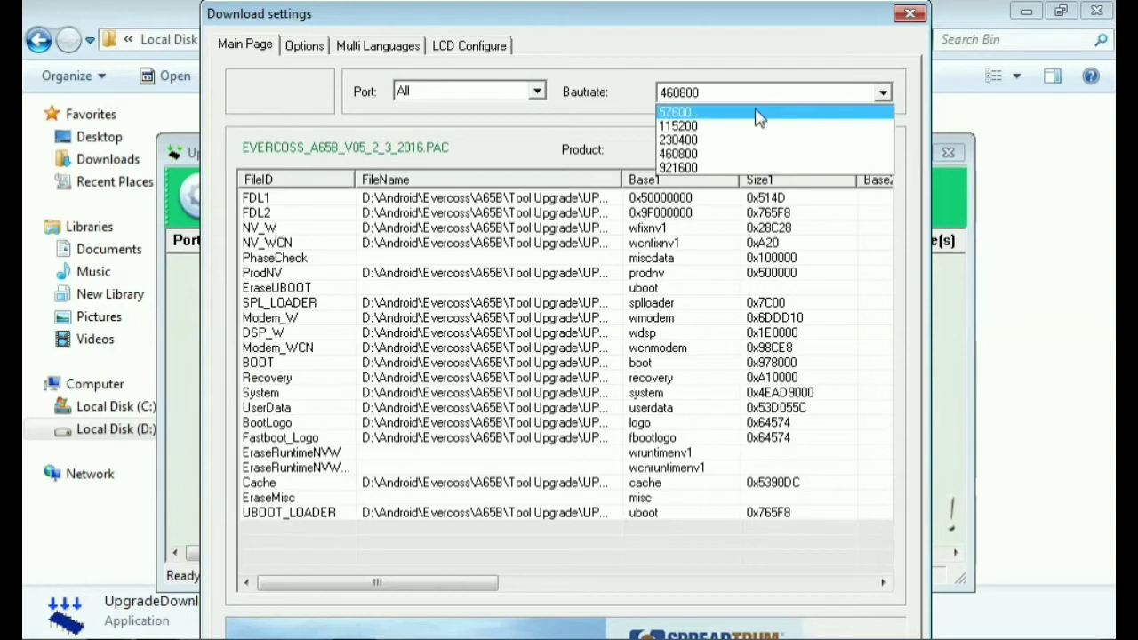
left_click(716, 168)
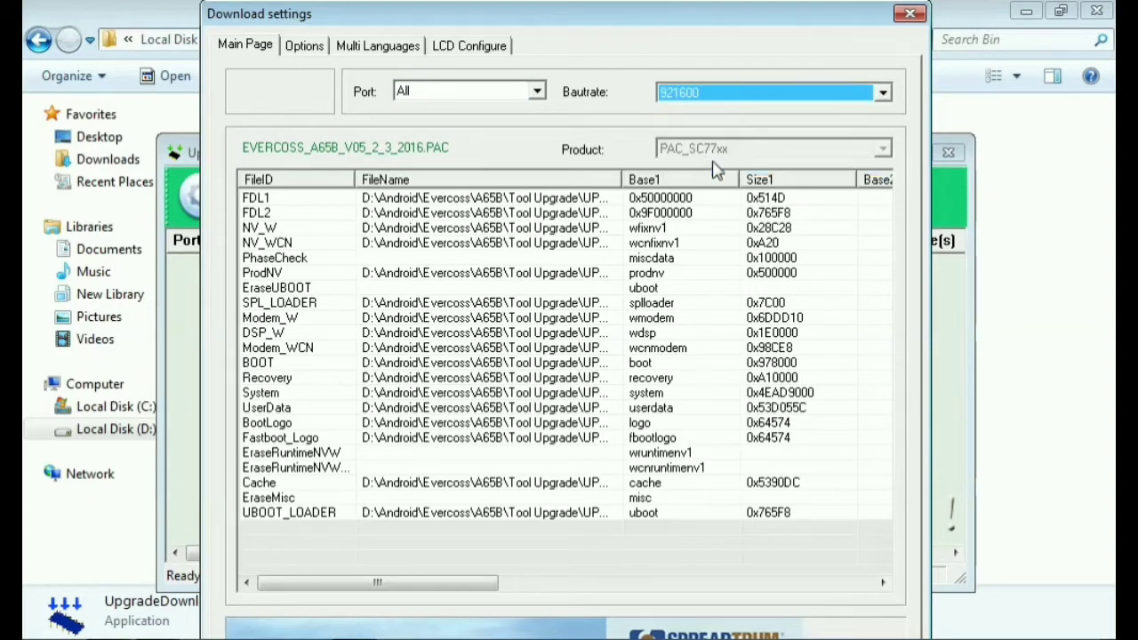
key("Return")
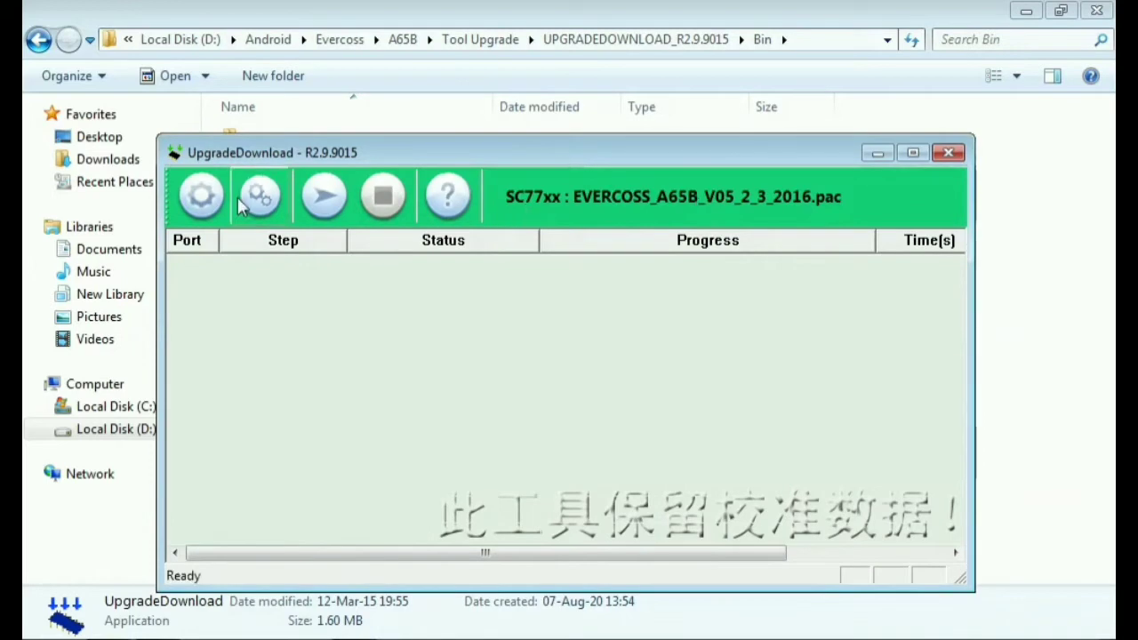
left_click(260, 197)
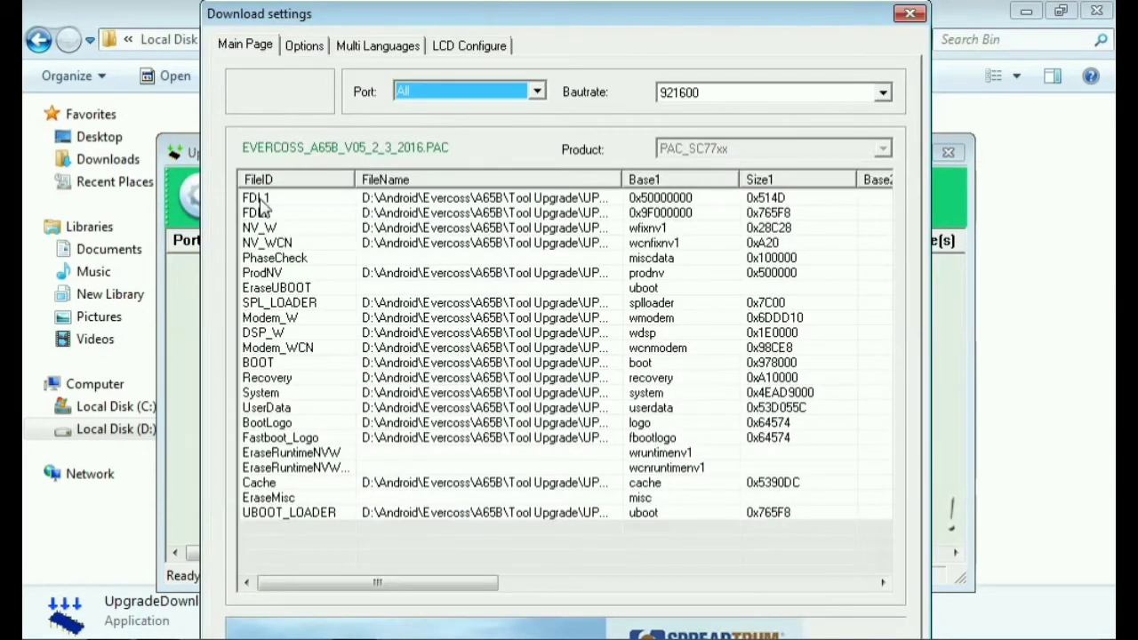
left_click(912, 16)
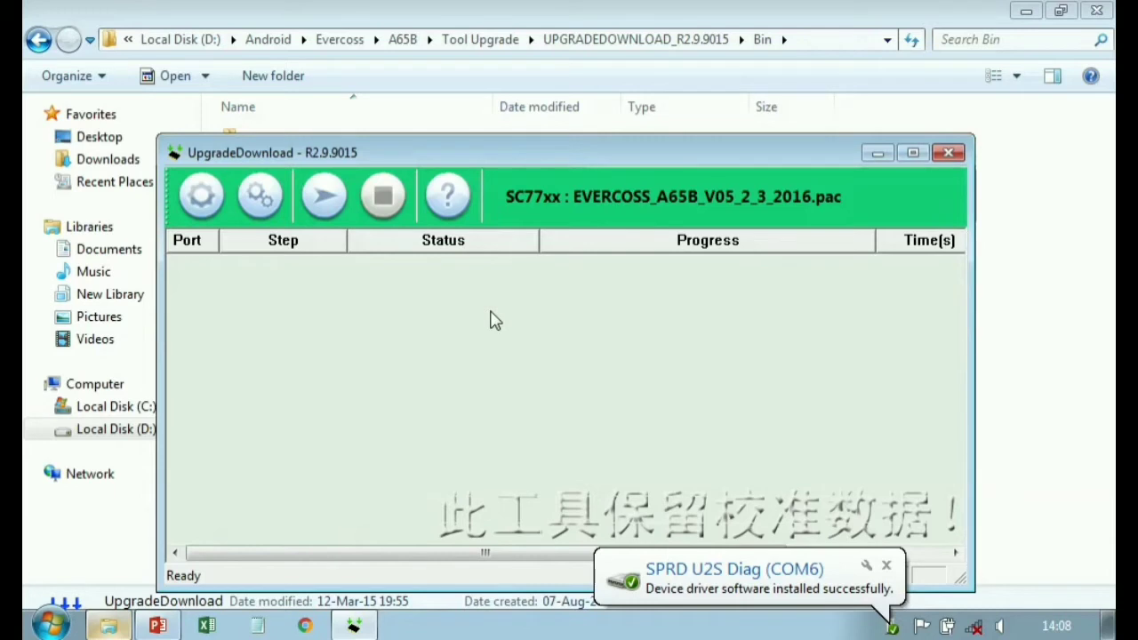
Dismiss the USB device notifications and start downloading the loaded firmware after reviewing the download settings.
left_click(887, 567)
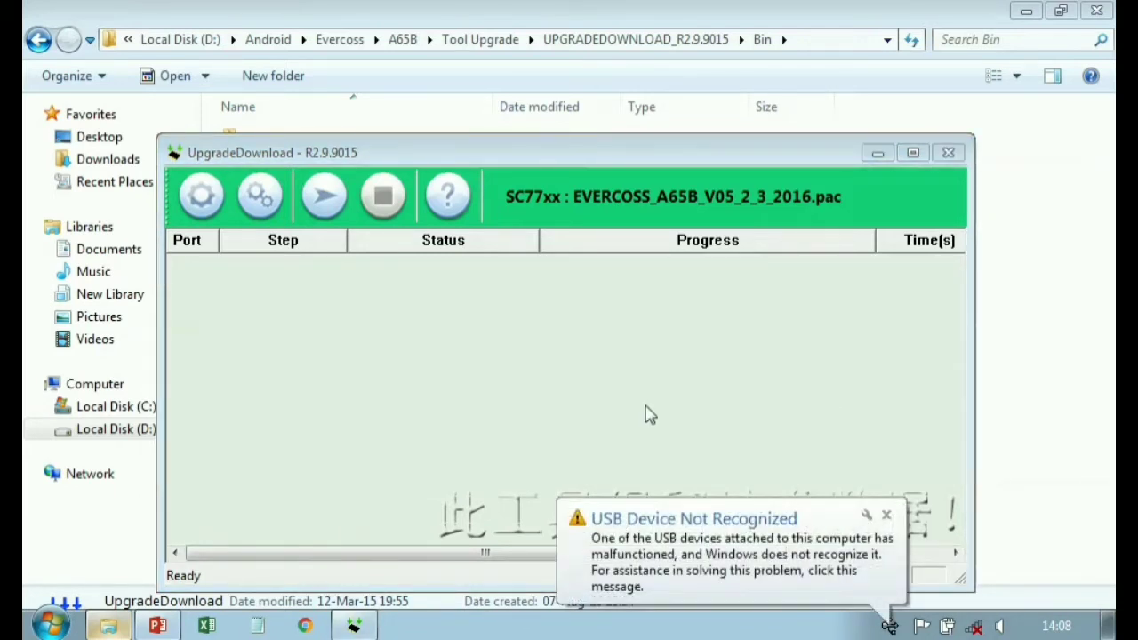
left_click(887, 517)
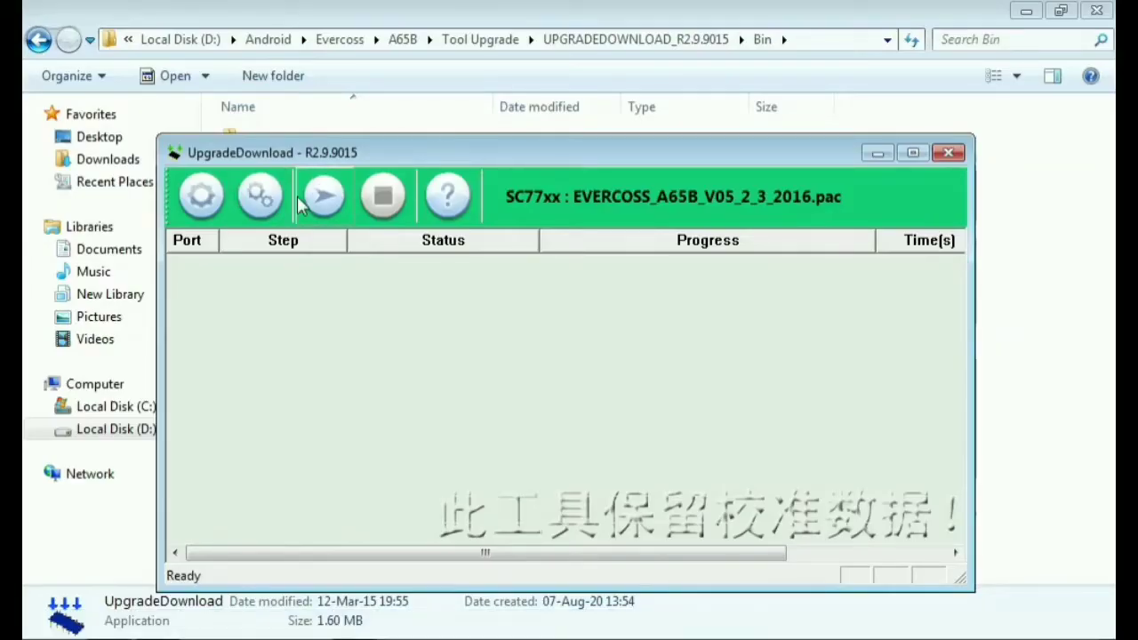
left_click(263, 198)
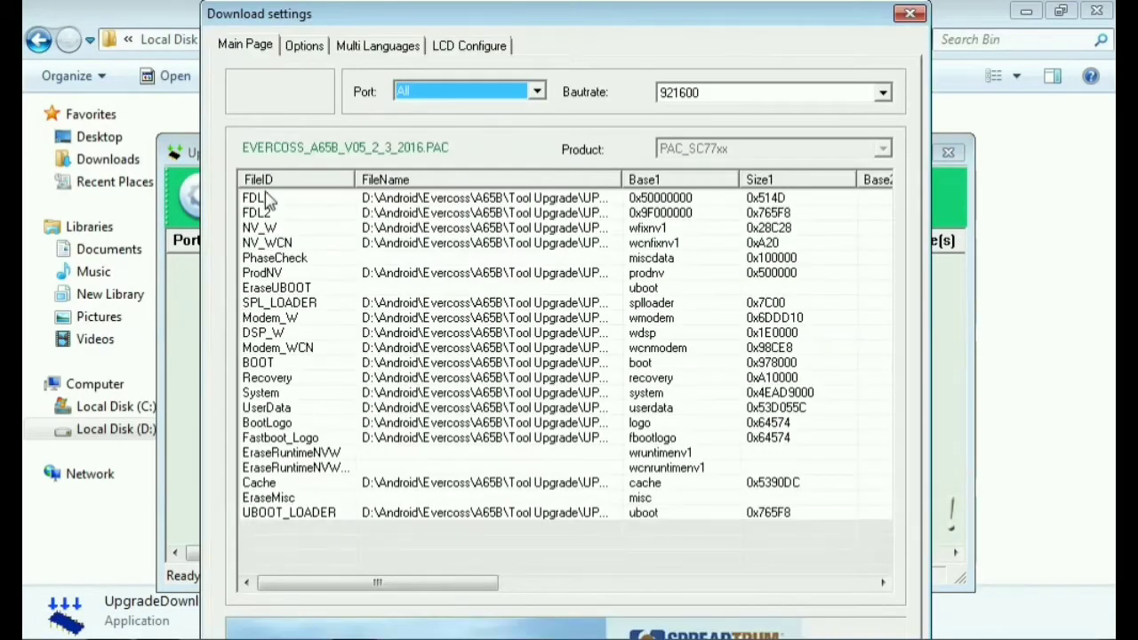
left_click(909, 15)
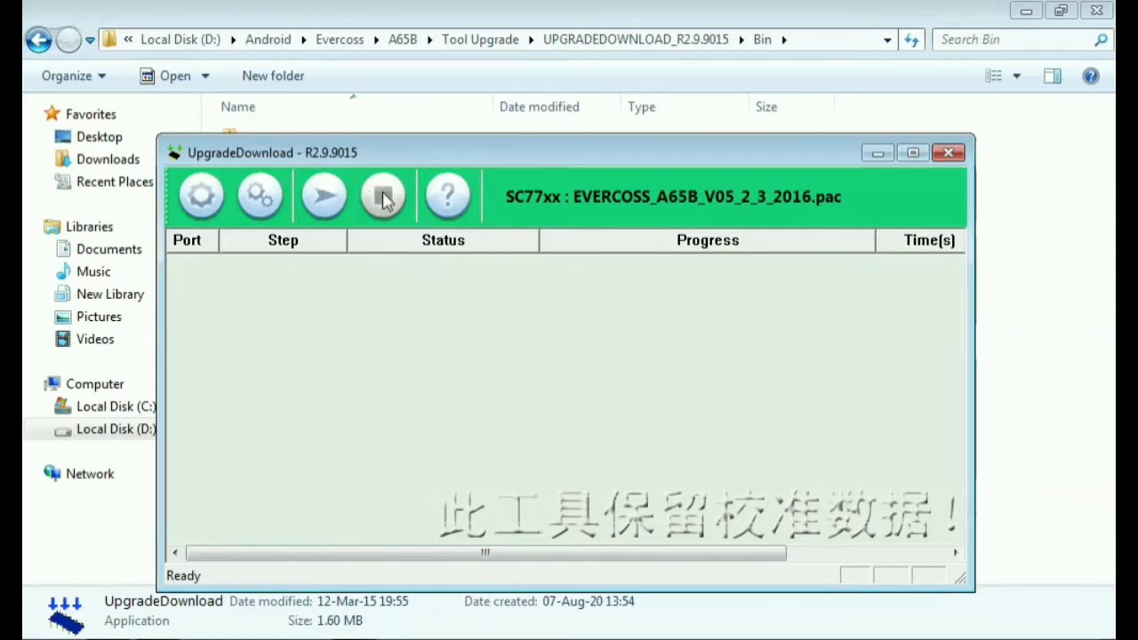
left_click(320, 197)
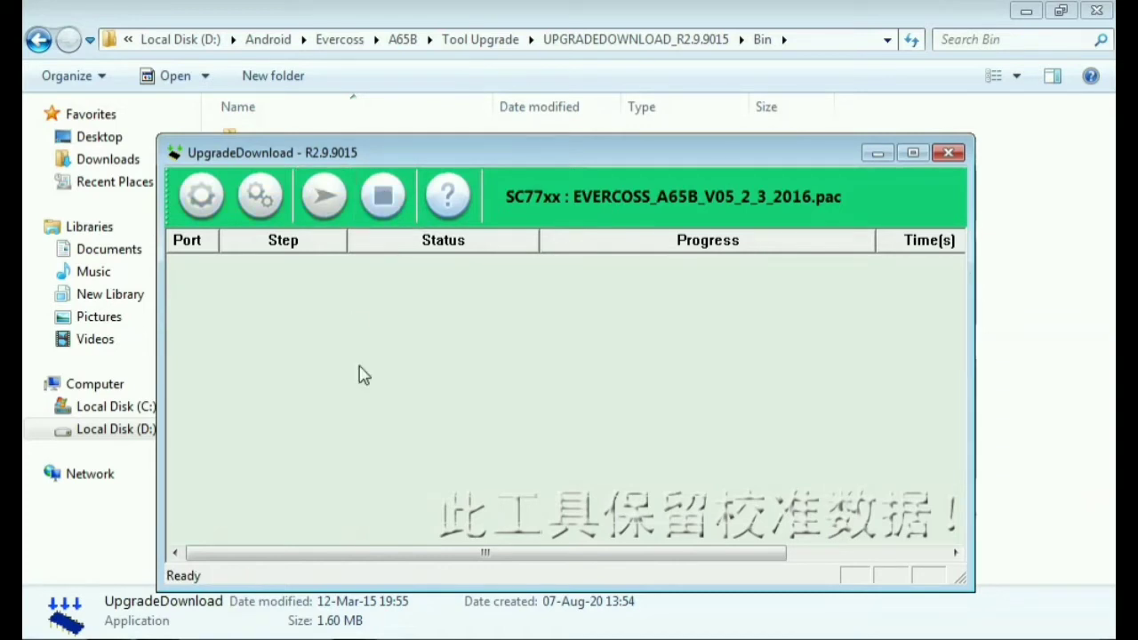